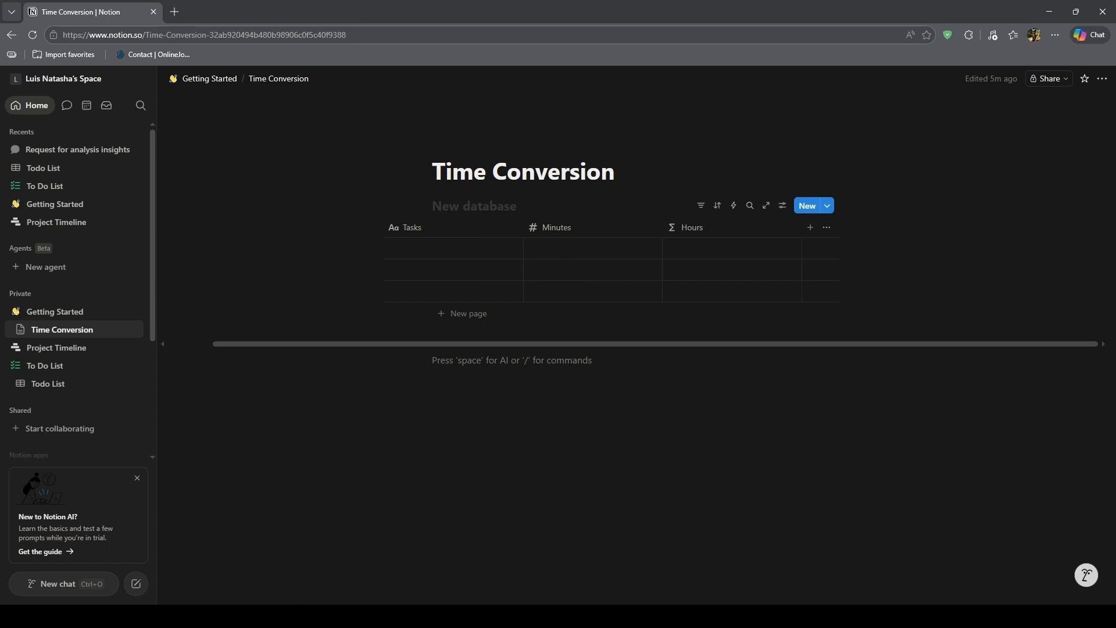
# - Fill the Minutes column's three rows with the values 30, 90 and 120
pyautogui.click(540, 247)
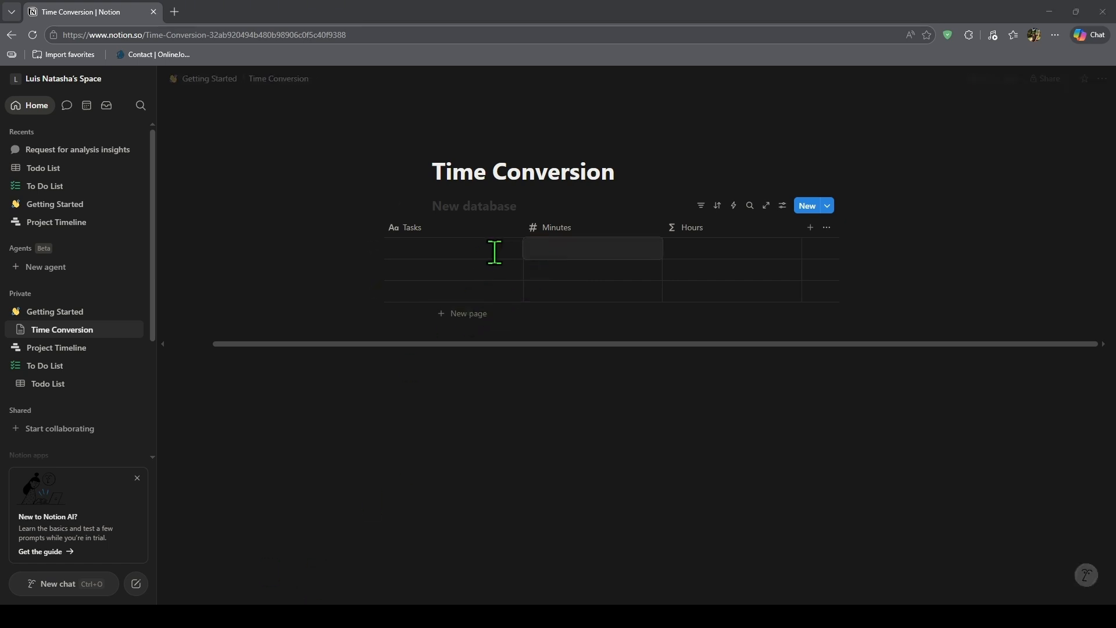
pyautogui.write('30')
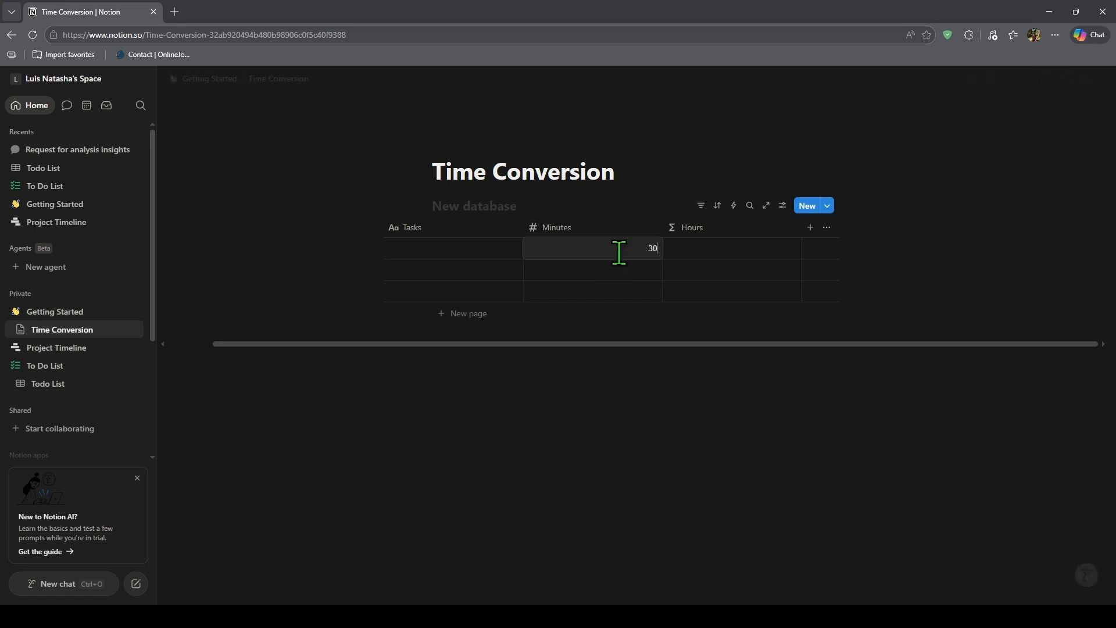
pyautogui.press('Return')
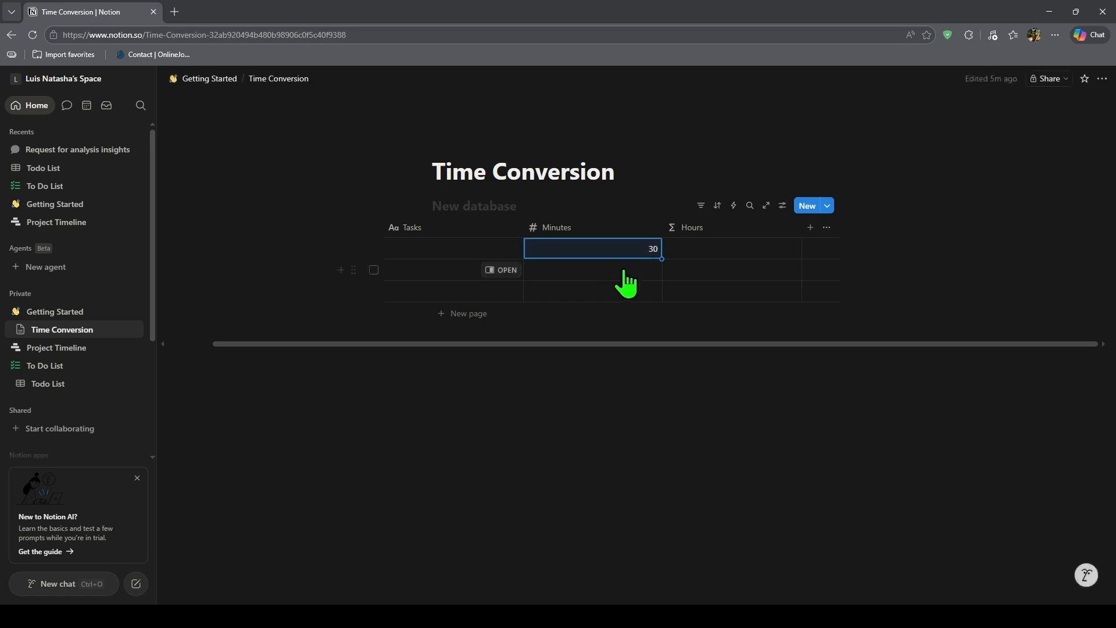
pyautogui.click(632, 268)
pyautogui.write('90')
pyautogui.press('Return')
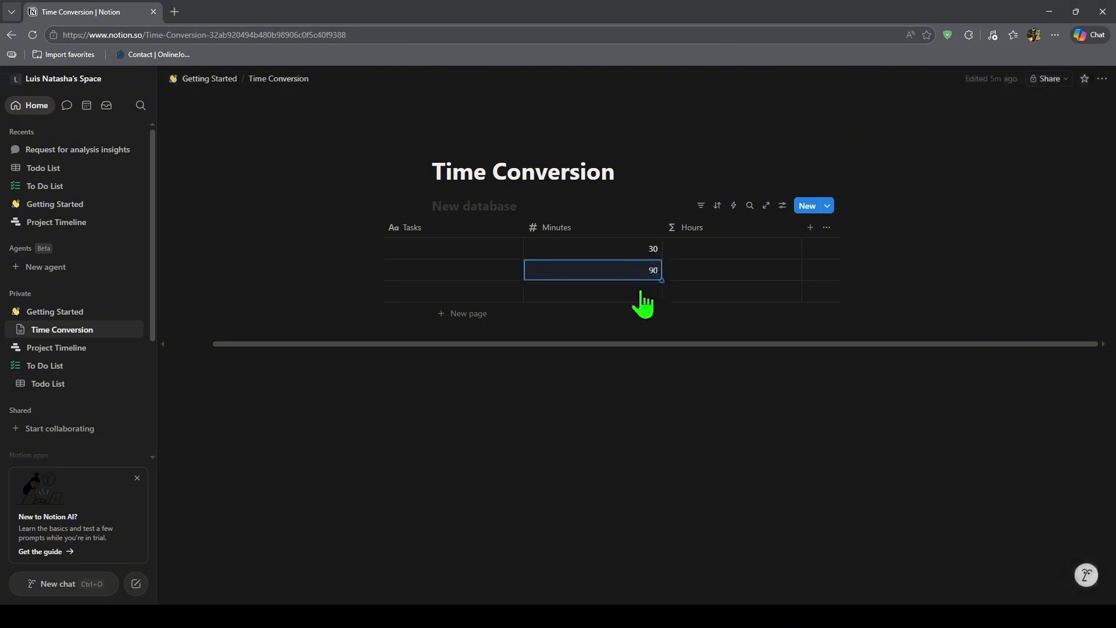
pyautogui.click(642, 292)
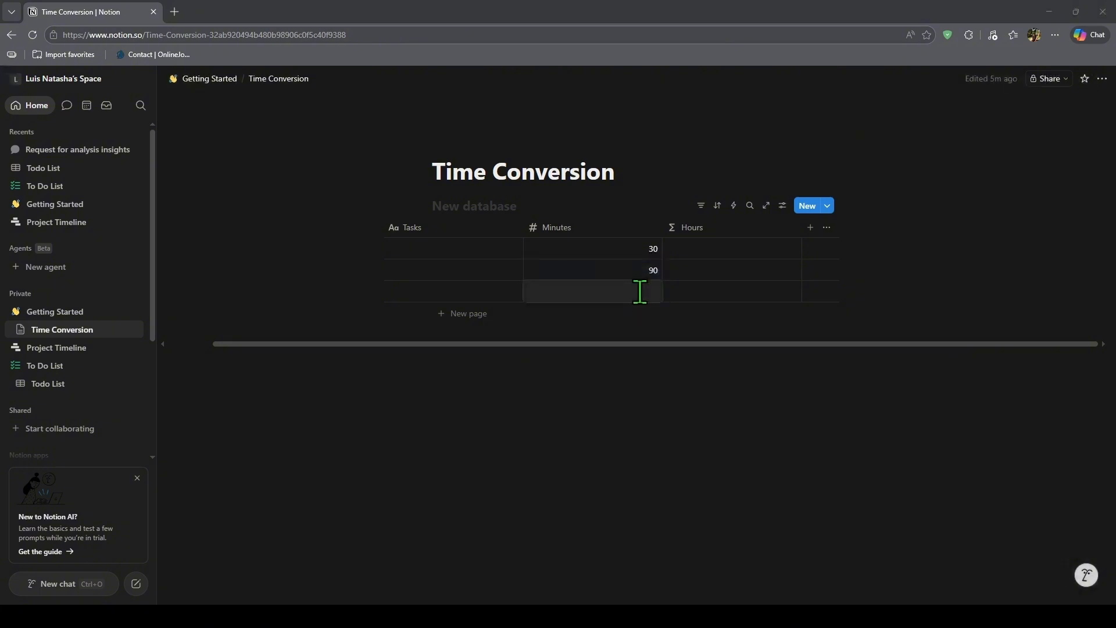
pyautogui.write('120')
# - Try the formula Minutes / 60 in the Hours column and clear it from the formula editor
pyautogui.click(734, 261)
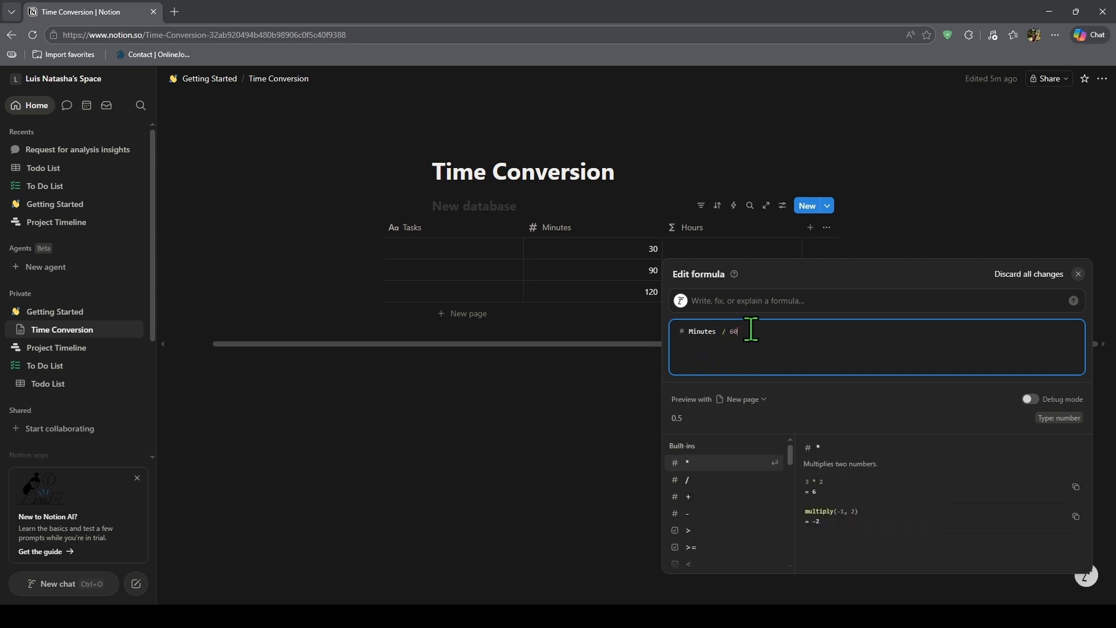
pyautogui.hotkey('ctrl', 'a')
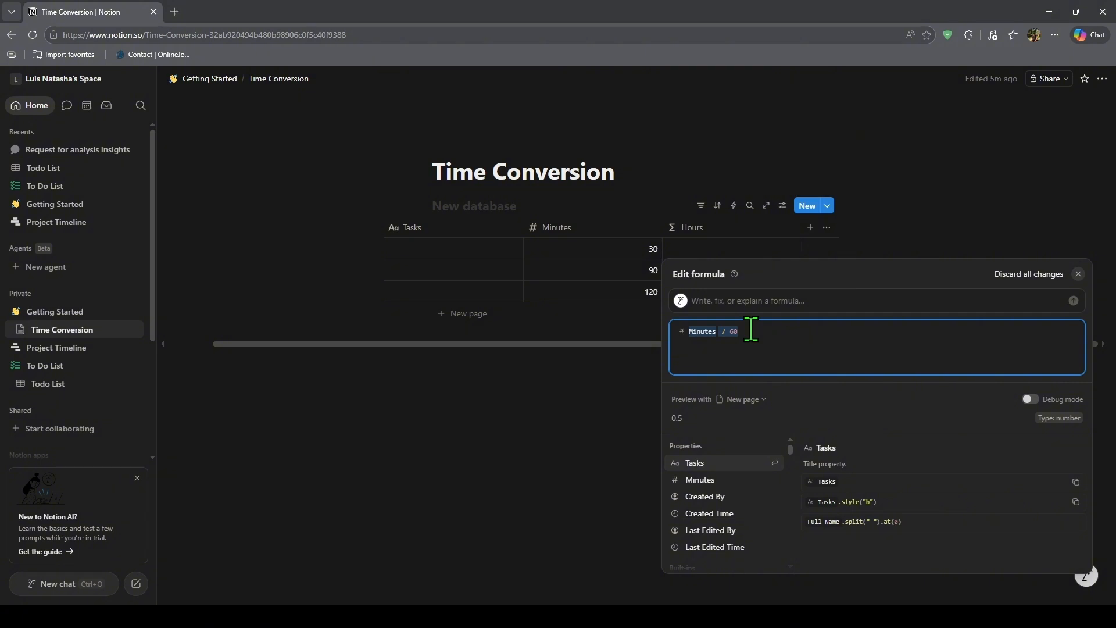
pyautogui.press('BackSpace')
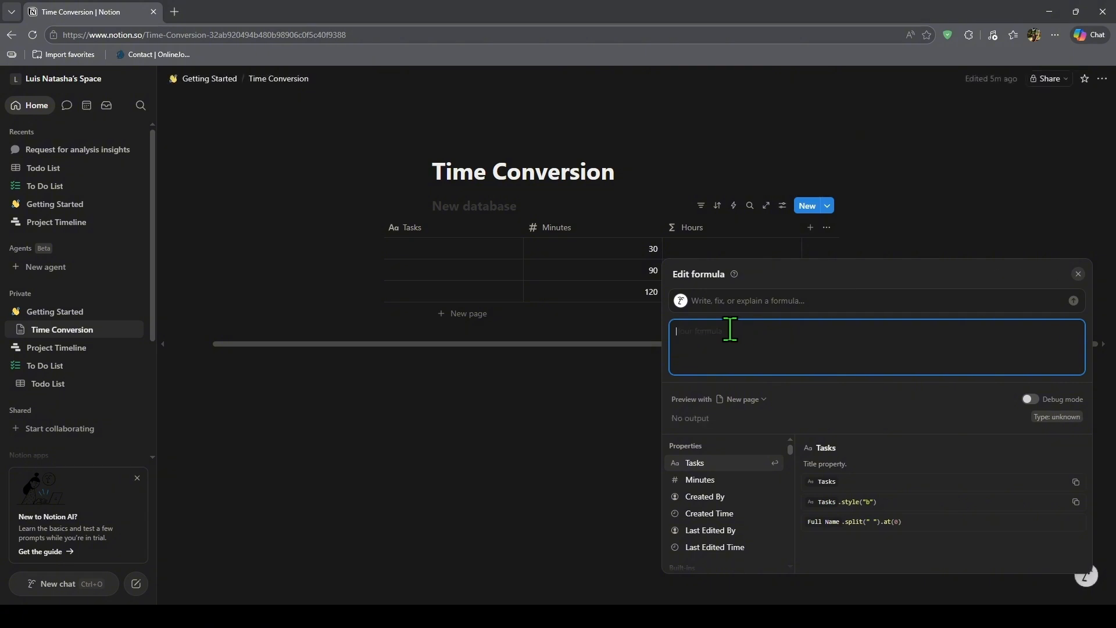
# - Set the Hours column's formula to round((Minutes / 60) * 100) / 100
pyautogui.click(709, 482)
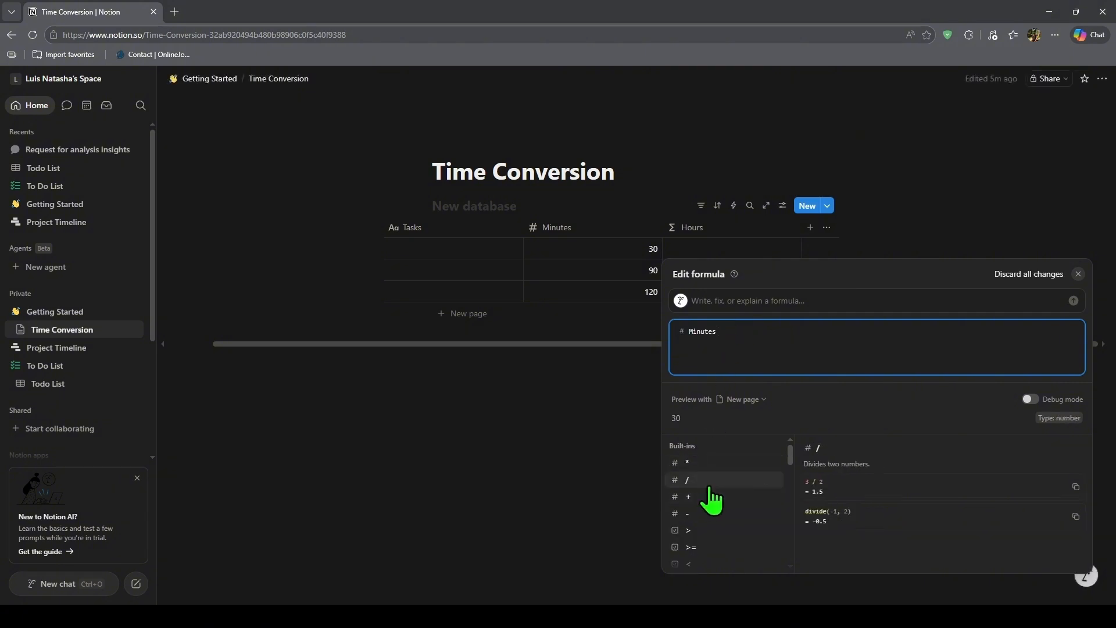
pyautogui.scroll(-5, 710, 500)
pyautogui.scroll(5, 721, 500)
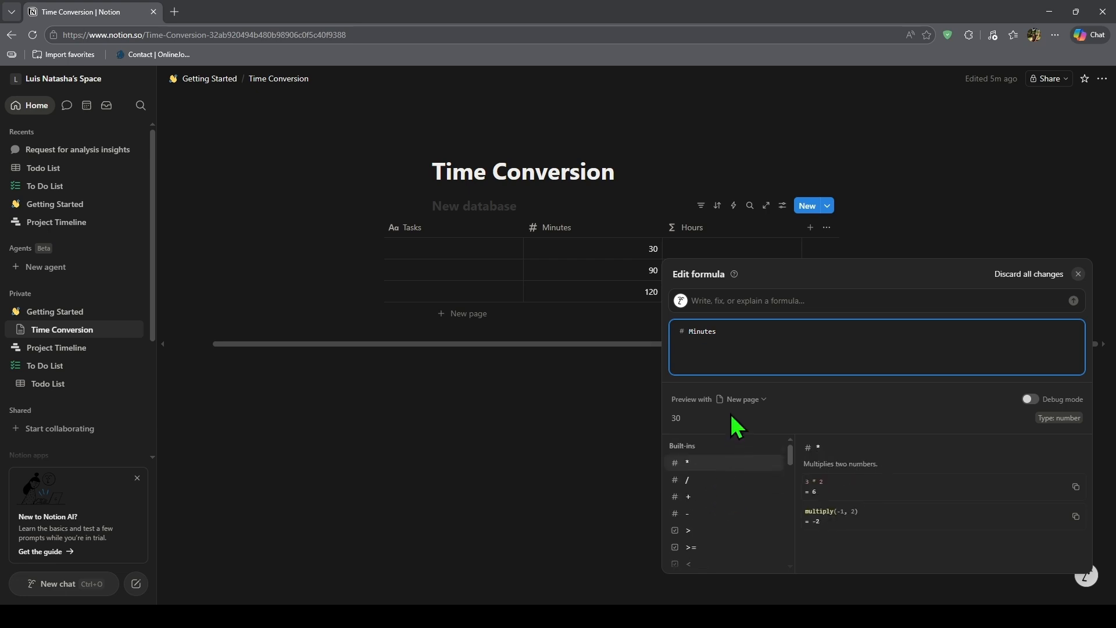
pyautogui.doubleClick(738, 334)
pyautogui.click(724, 349)
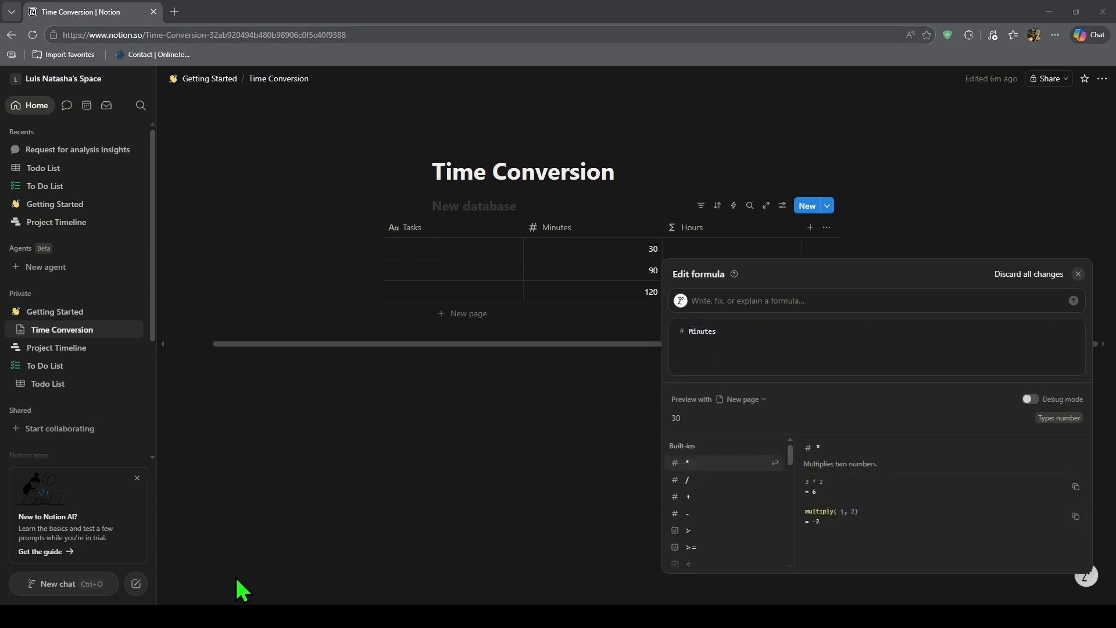
pyautogui.click(759, 332)
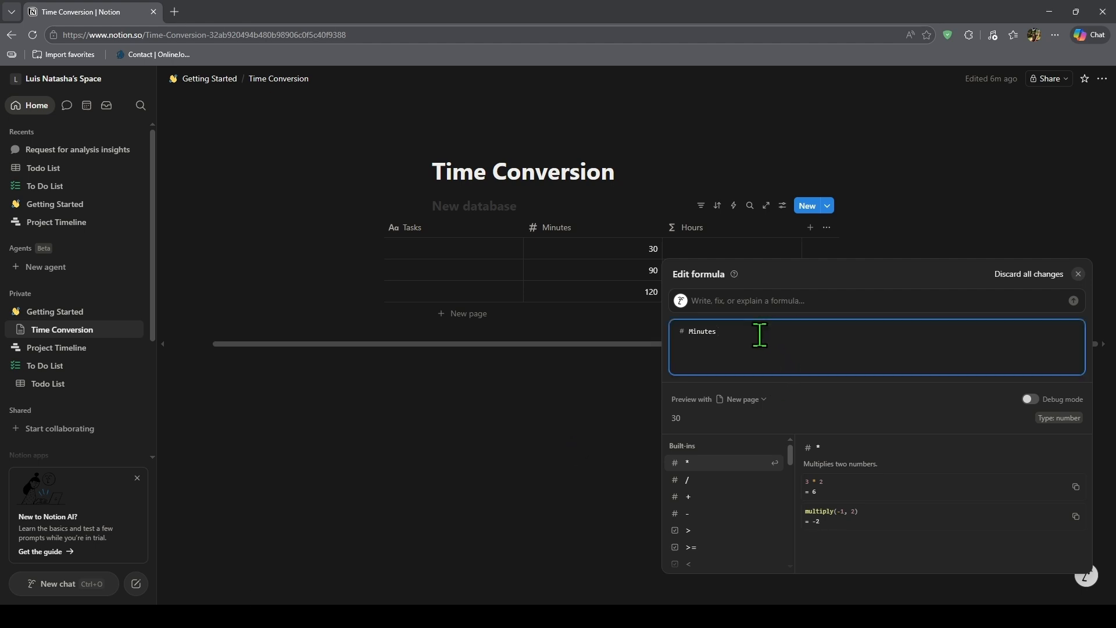
pyautogui.hotkey('ctrl', 'a')
pyautogui.write('round(( # Minutes / 60) * 100) / 100')
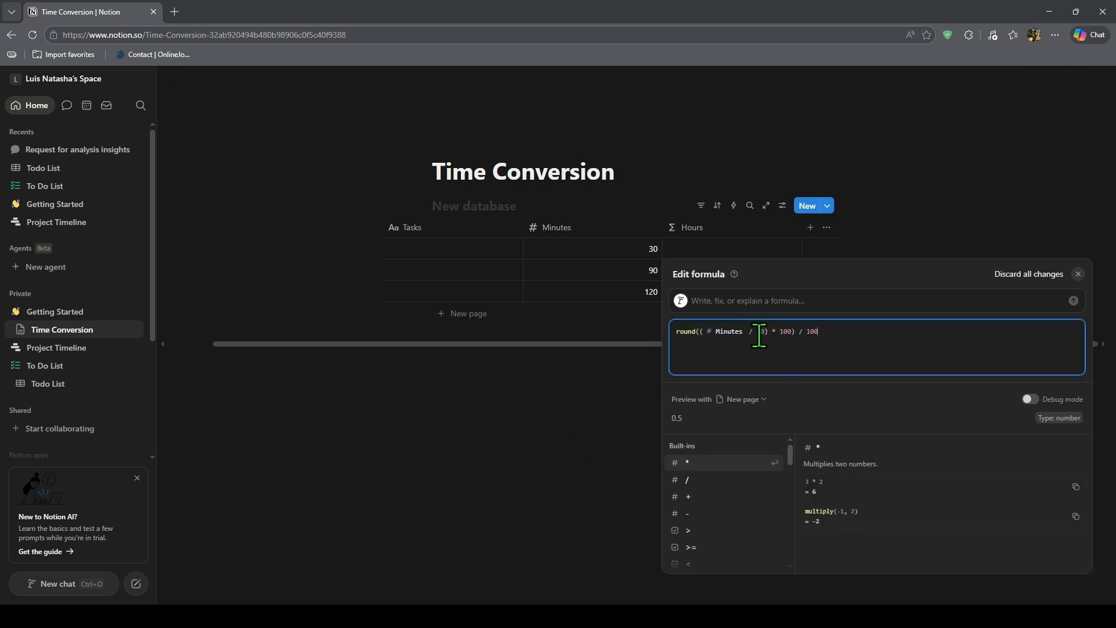
# - Browse the formula editor's built-in functions and check the rounding formula's results in the Hours column
pyautogui.scroll(-1, 755, 476)
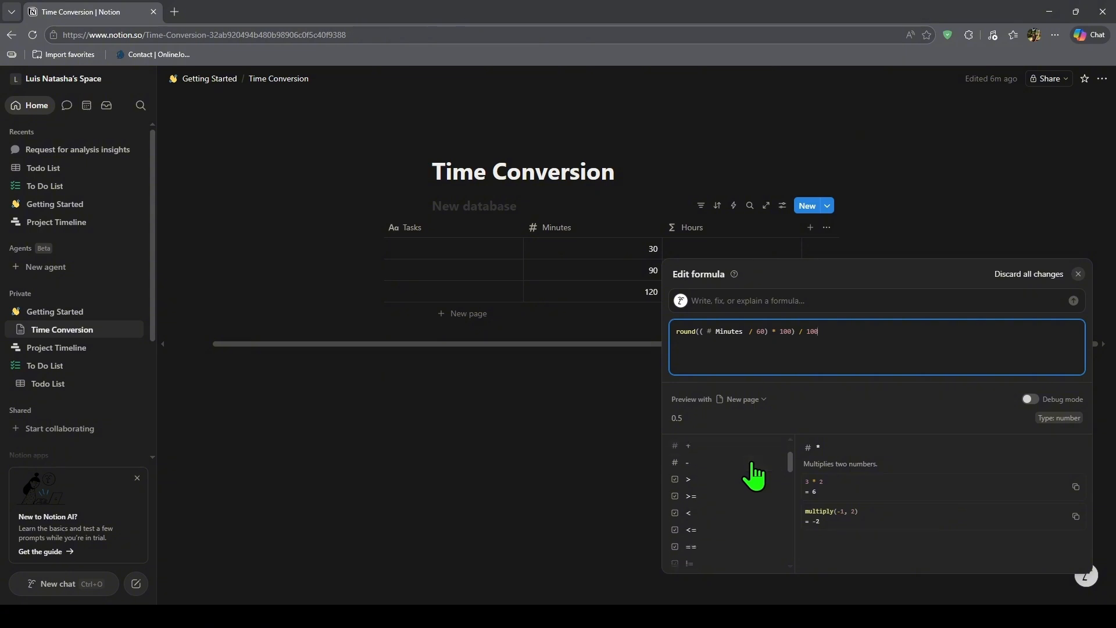
pyautogui.scroll(1, 754, 475)
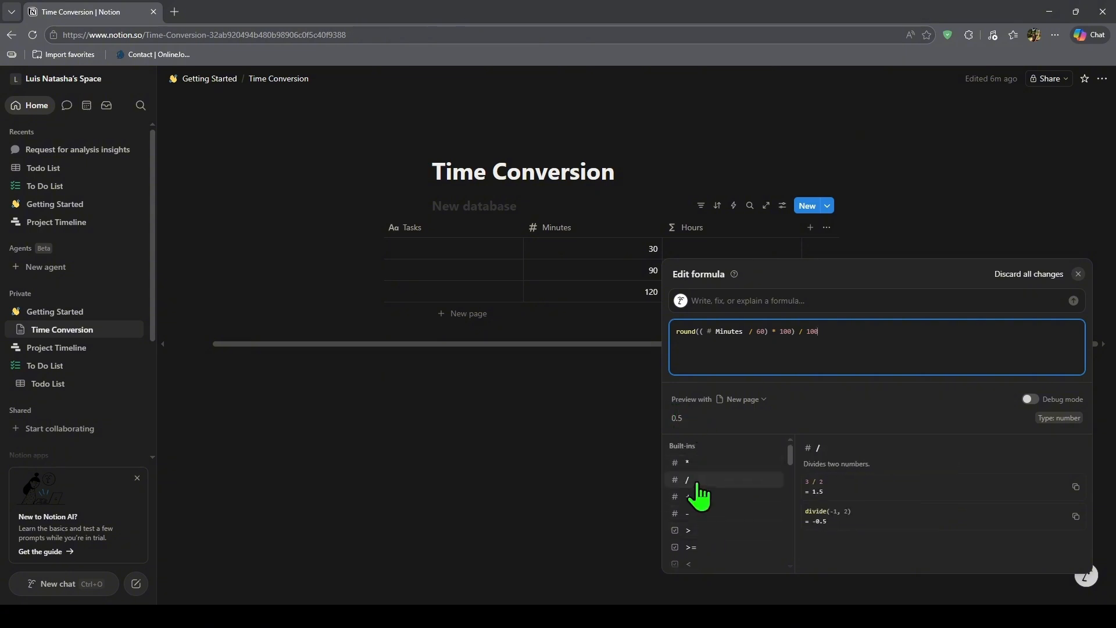
pyautogui.scroll(-5, 706, 500)
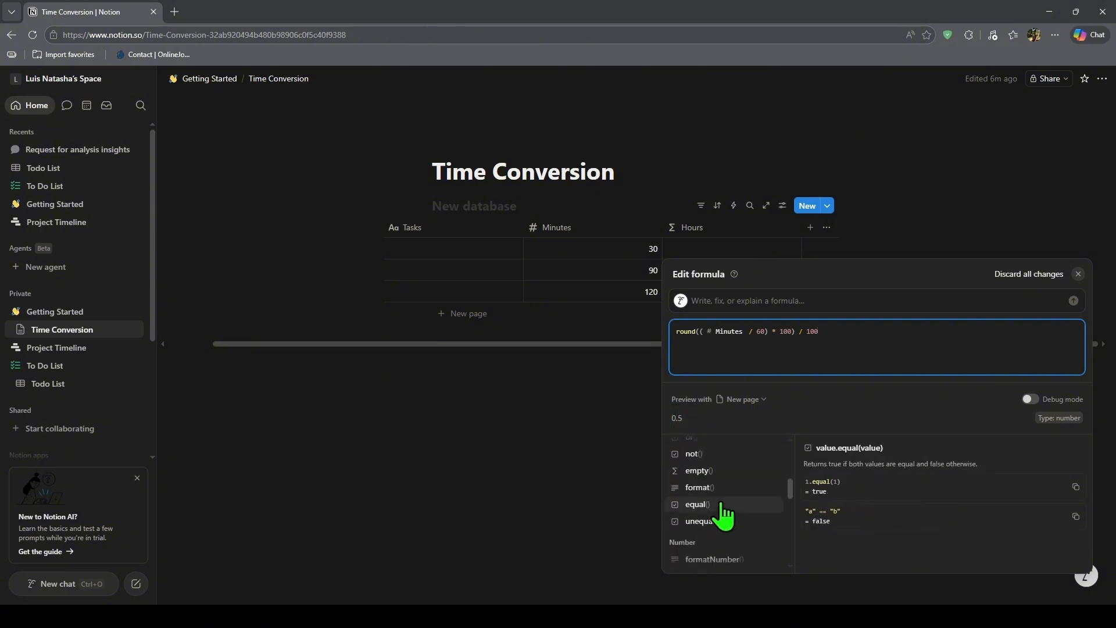
pyautogui.scroll(-5, 723, 514)
pyautogui.scroll(8, 724, 526)
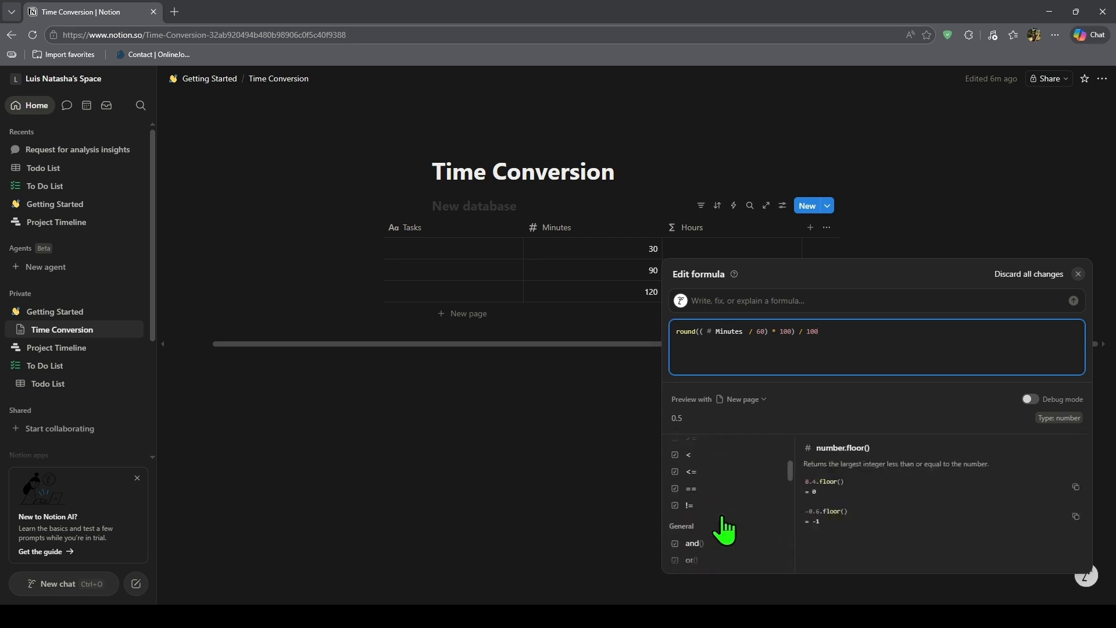
pyautogui.scroll(5, 723, 523)
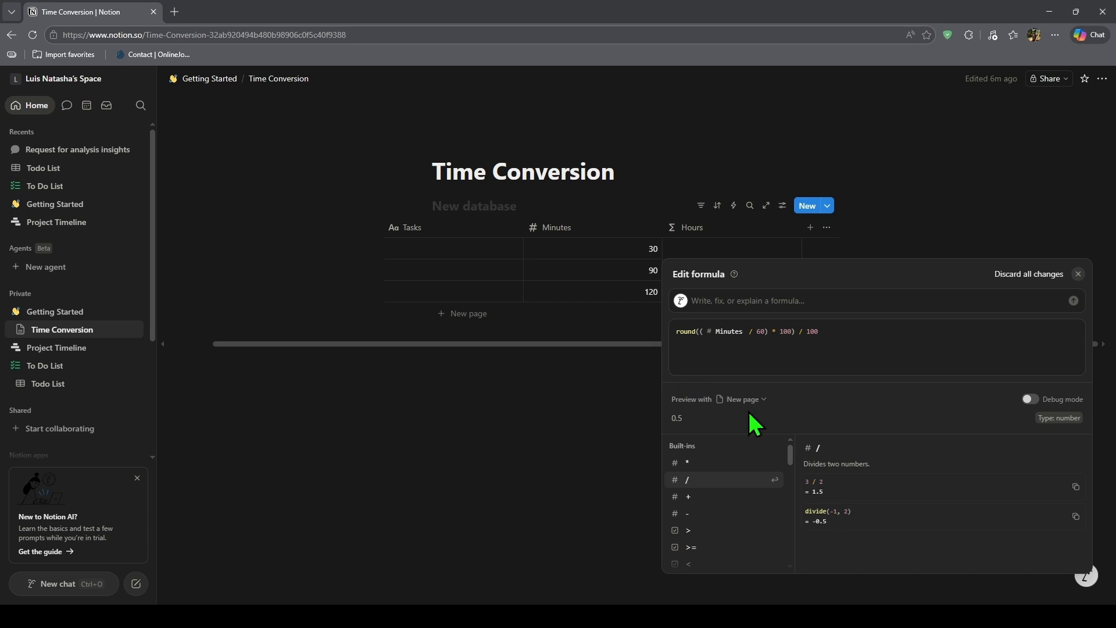
pyautogui.click(647, 256)
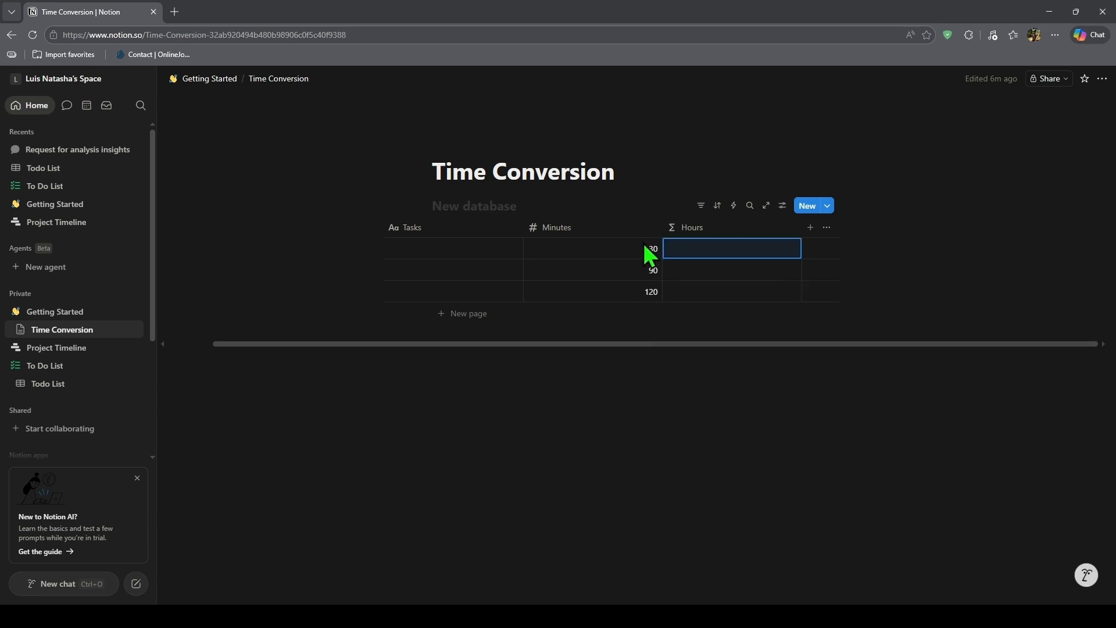
pyautogui.click(779, 254)
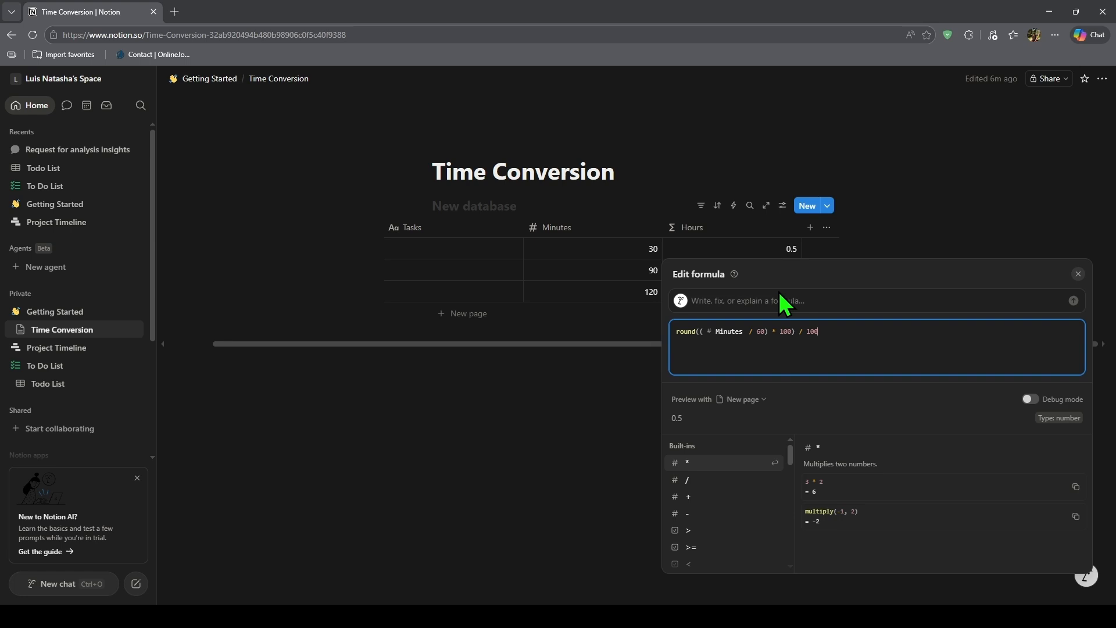
pyautogui.click(874, 227)
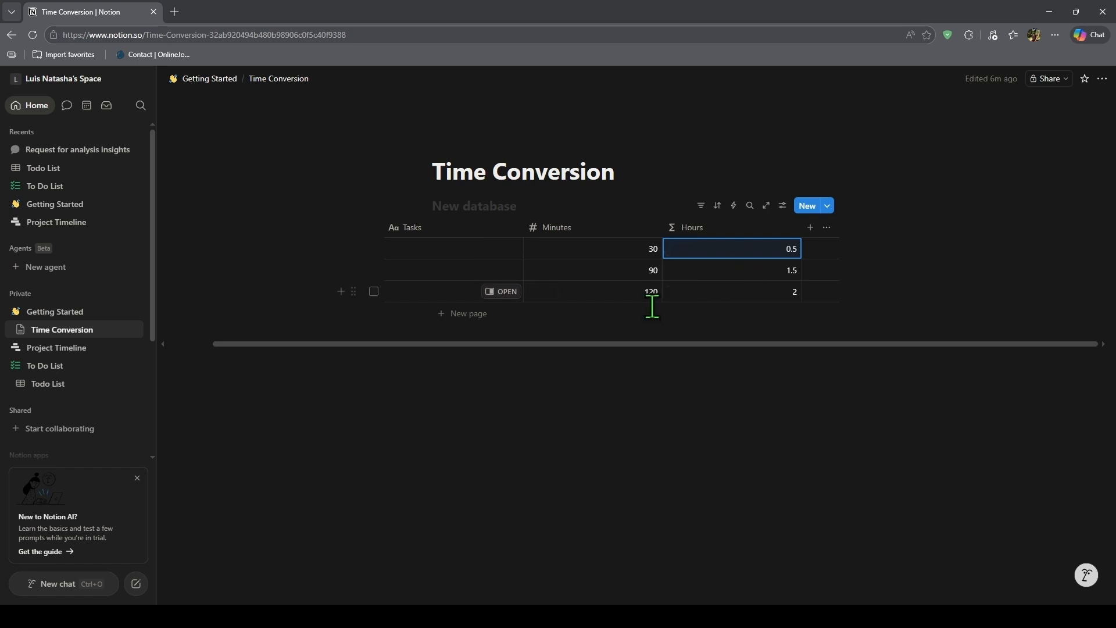
# - Replace the Hours column's formula with floor(Minutes / 60) + "h " + format(Minutes % 60) + "m"
pyautogui.click(733, 248)
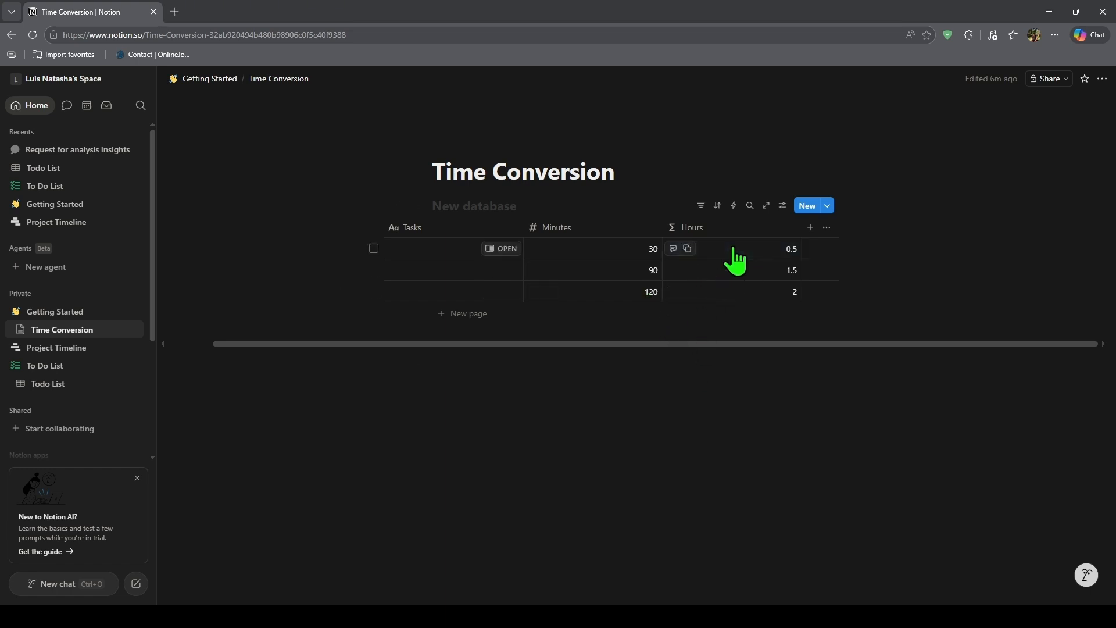
pyautogui.click(734, 255)
pyautogui.moveTo(832, 329); pyautogui.dragTo(668, 344)
pyautogui.write('floor(Minutes / 60) + "h " + format(Minutes % 60) + "m"')
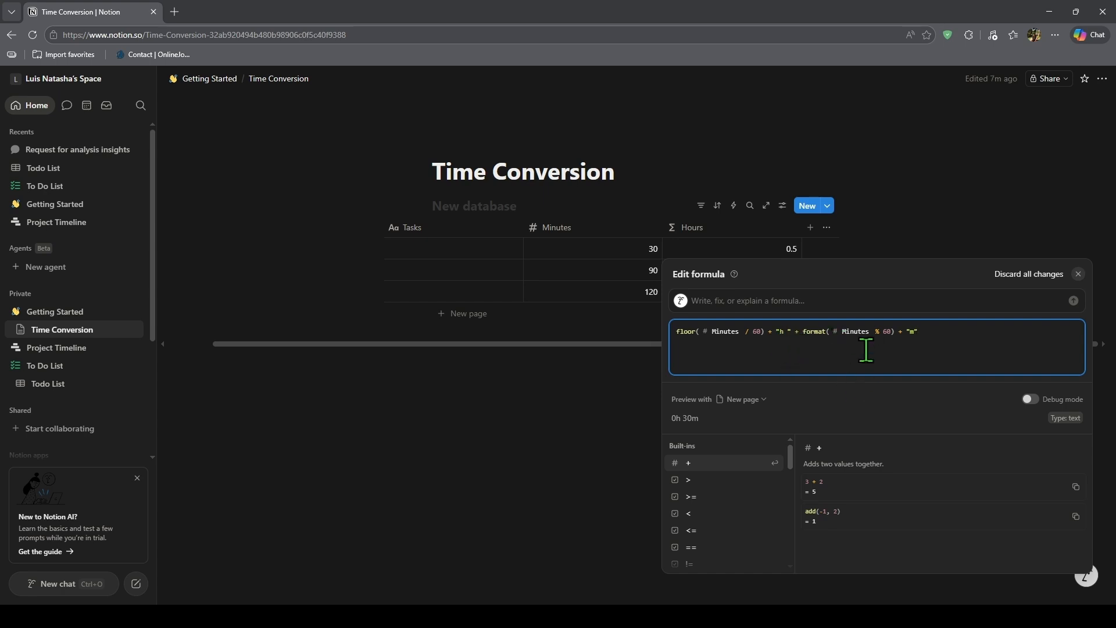
pyautogui.click(644, 394)
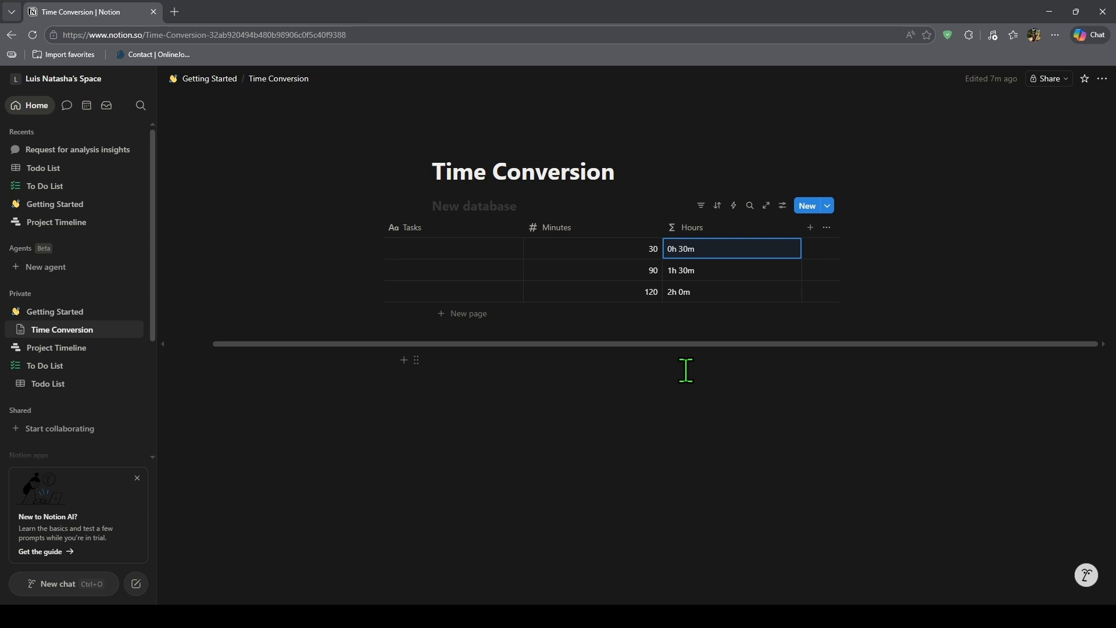
# - Set Minutes to 75 in the second row and 90 in the third, and review the Hours column's formula
pyautogui.click(647, 271)
pyautogui.press('BackSpace')
pyautogui.press('BackSpace')
pyautogui.write('75')
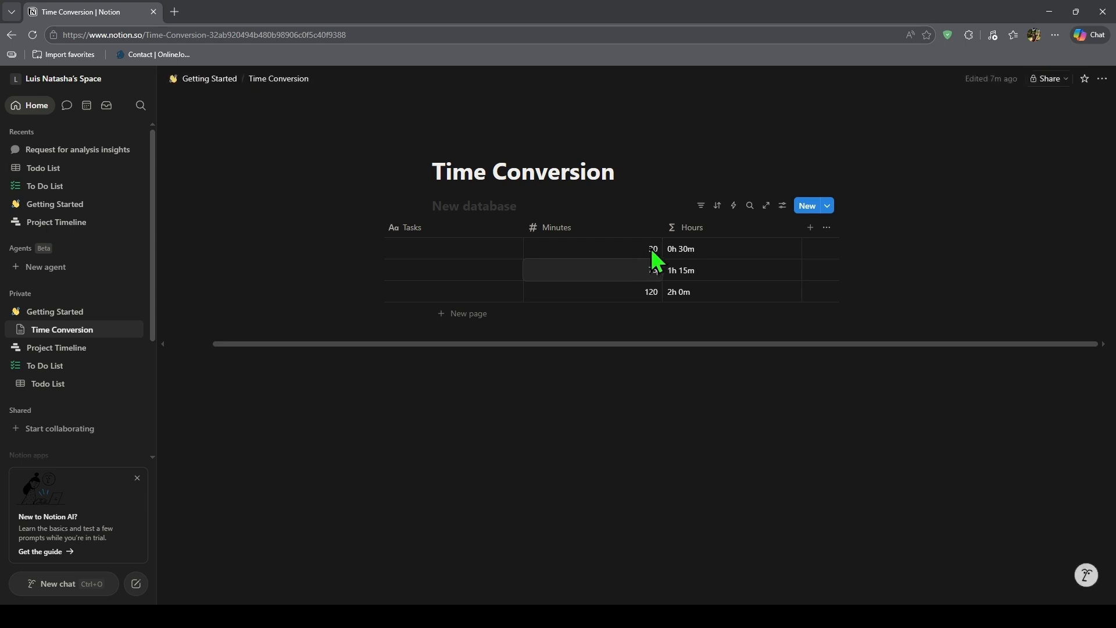
pyautogui.click(650, 291)
pyautogui.press('BackSpace')
pyautogui.press('BackSpace')
pyautogui.press('BackSpace')
pyautogui.write('90')
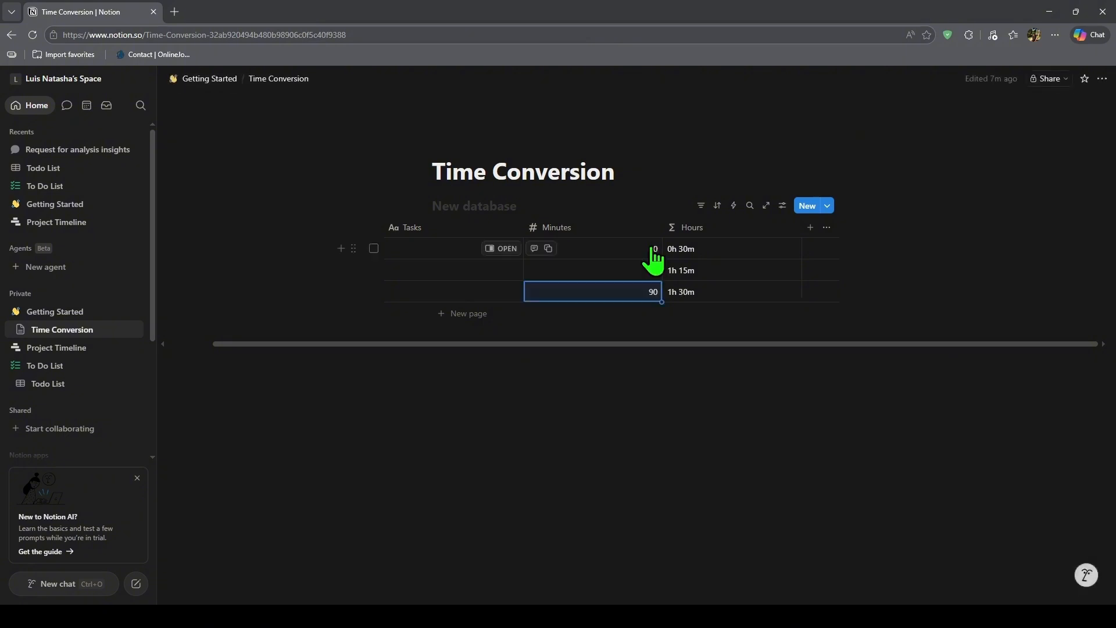
pyautogui.click(708, 251)
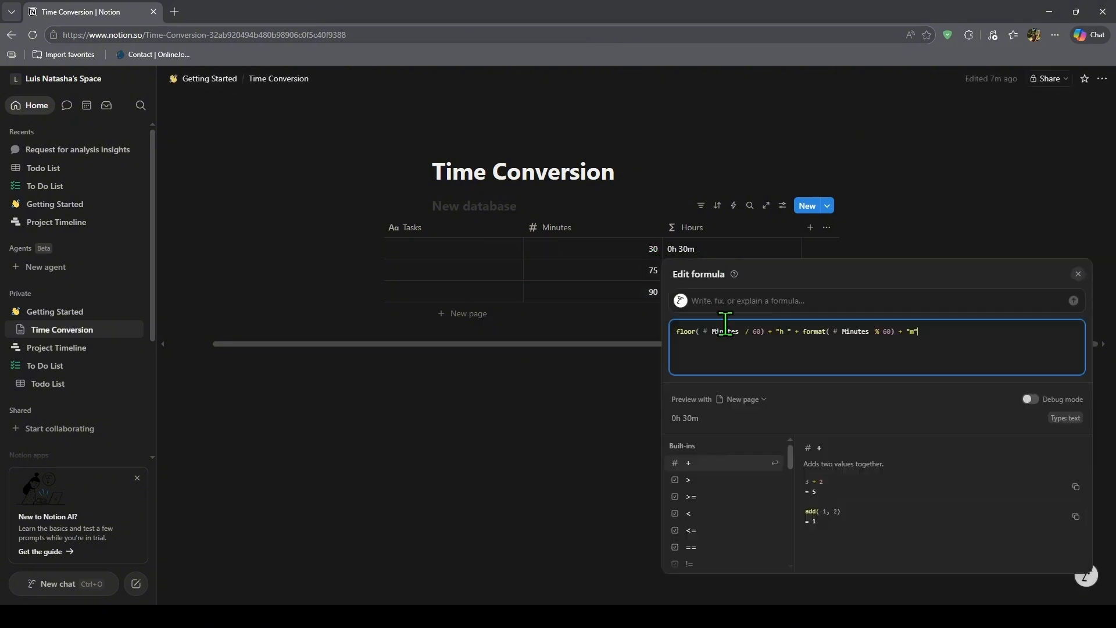
pyautogui.click(590, 377)
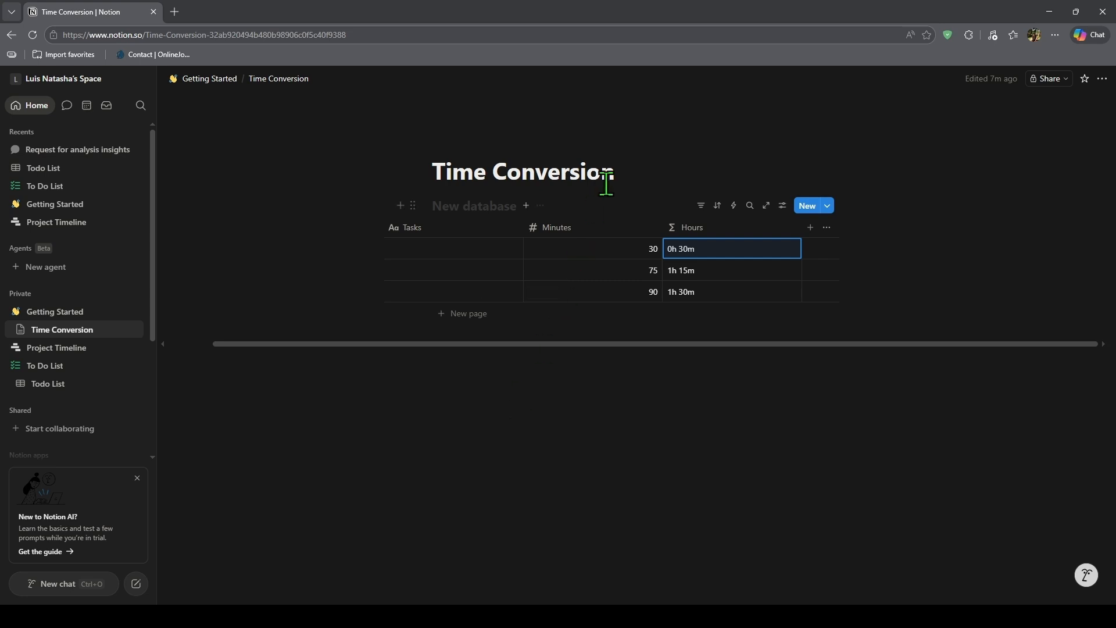
# - Rename the page from Time Conversion to Hours Log
pyautogui.moveTo(620, 172); pyautogui.dragTo(434, 176)
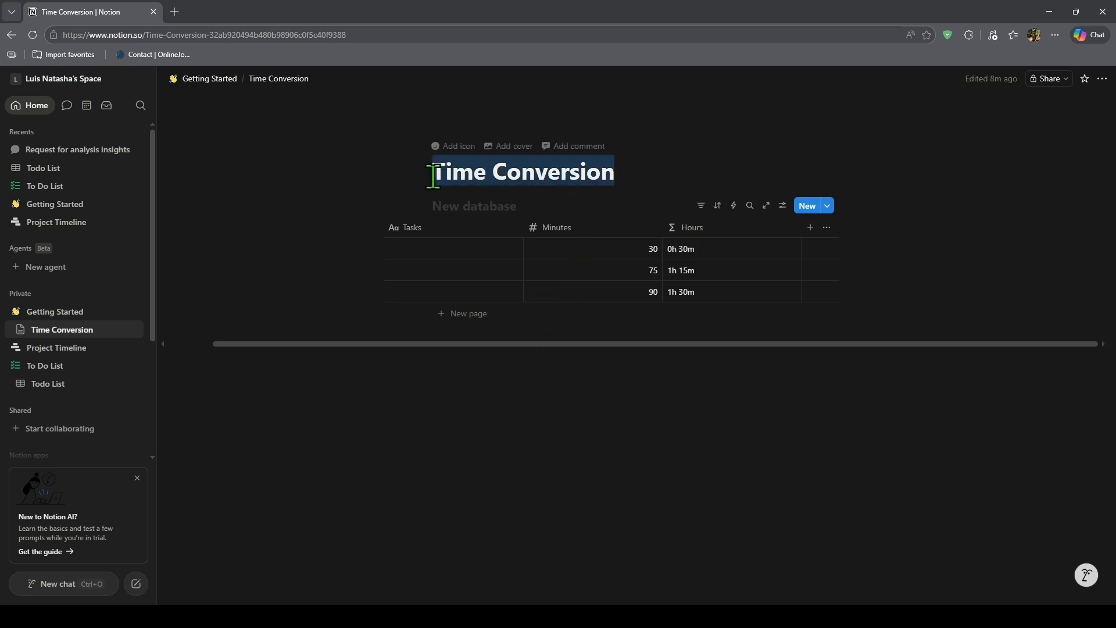
pyautogui.write('Hours Log')
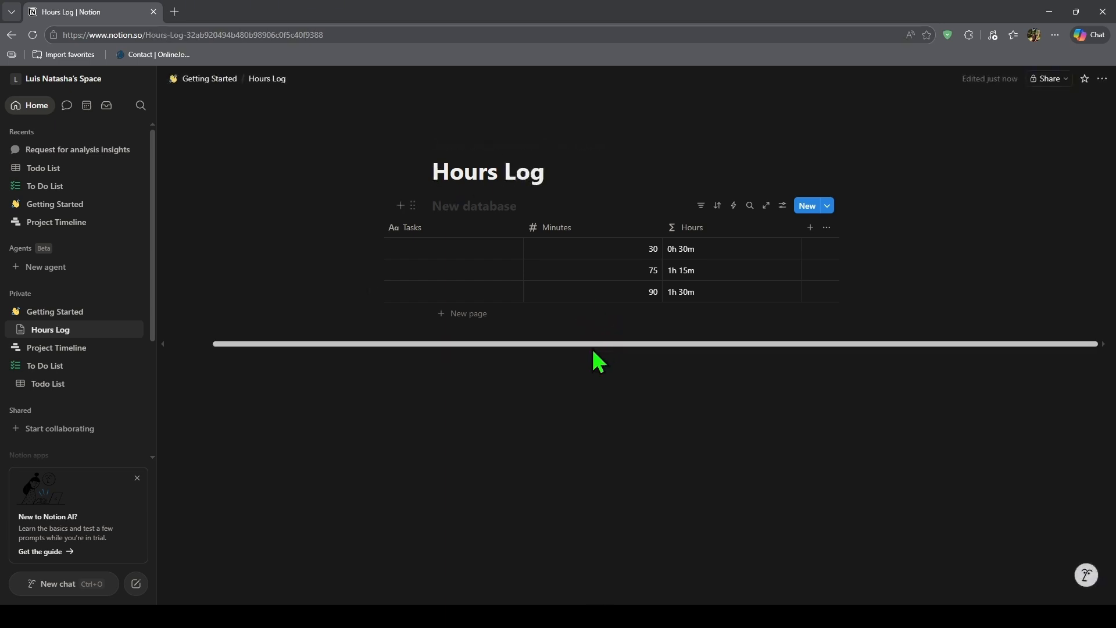
pyautogui.moveTo(596, 344); pyautogui.dragTo(590, 348)
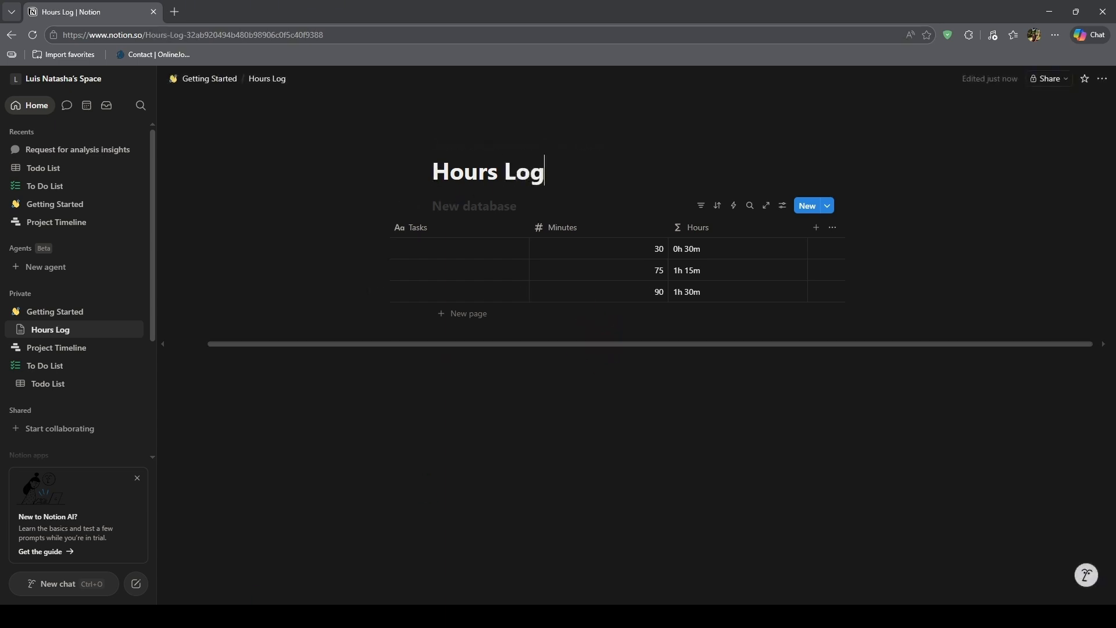